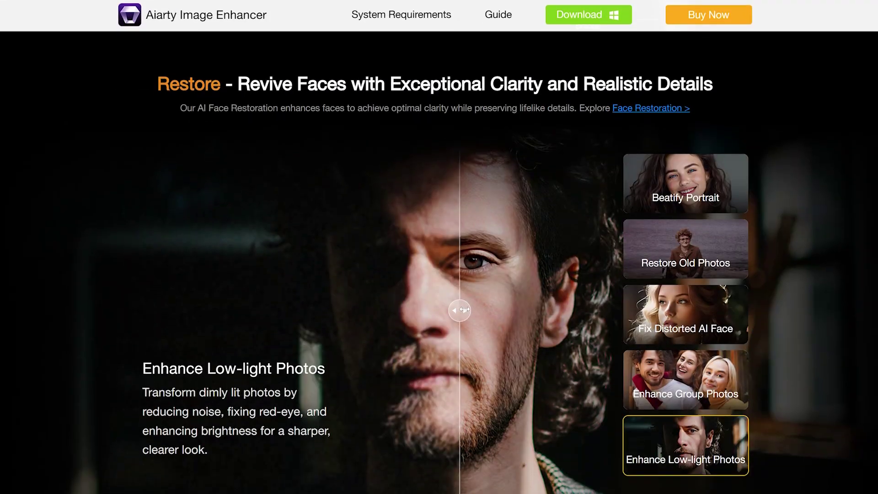
Slide the before/after divider across the low-light portrait, retouched portrait, old photo, AI face and group photo examples
{"action": "left_click_drag", "start_coordinate": [464, 309], "coordinate": [196, 270]}
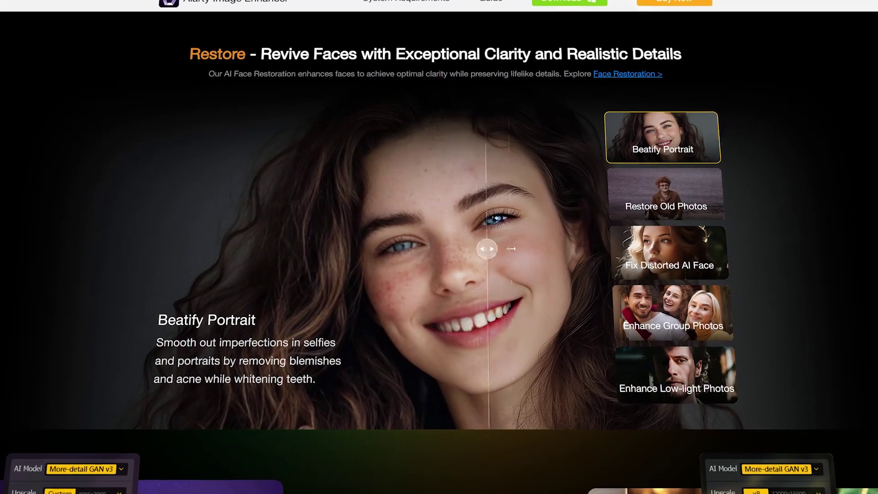
{"action": "left_click_drag", "start_coordinate": [349, 246], "coordinate": [231, 236]}
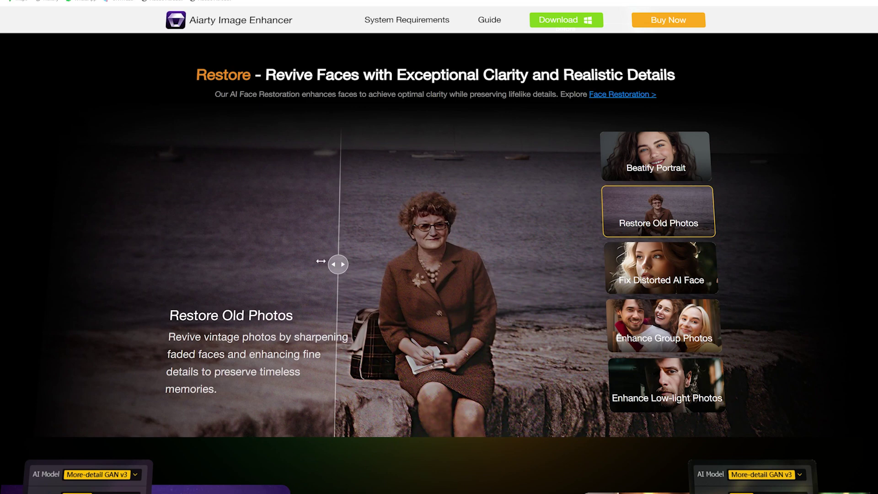
{"action": "left_click_drag", "start_coordinate": [343, 264], "coordinate": [562, 259]}
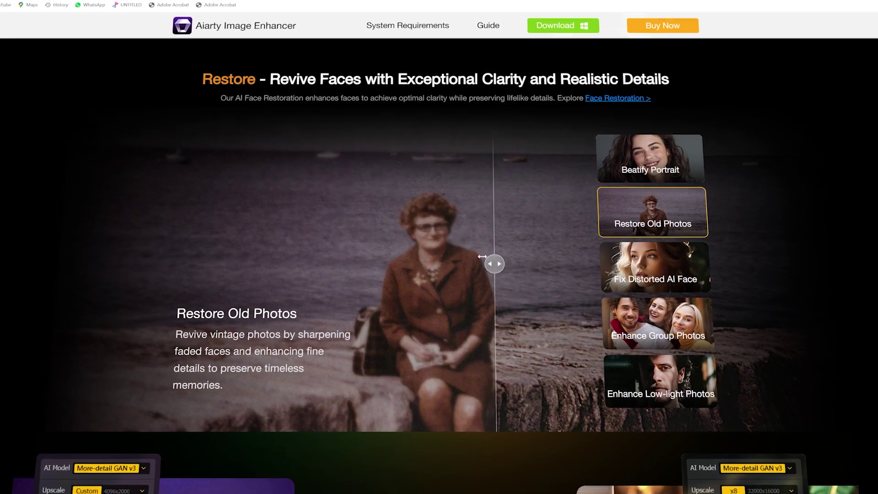
{"action": "left_click_drag", "start_coordinate": [482, 256], "coordinate": [531, 247]}
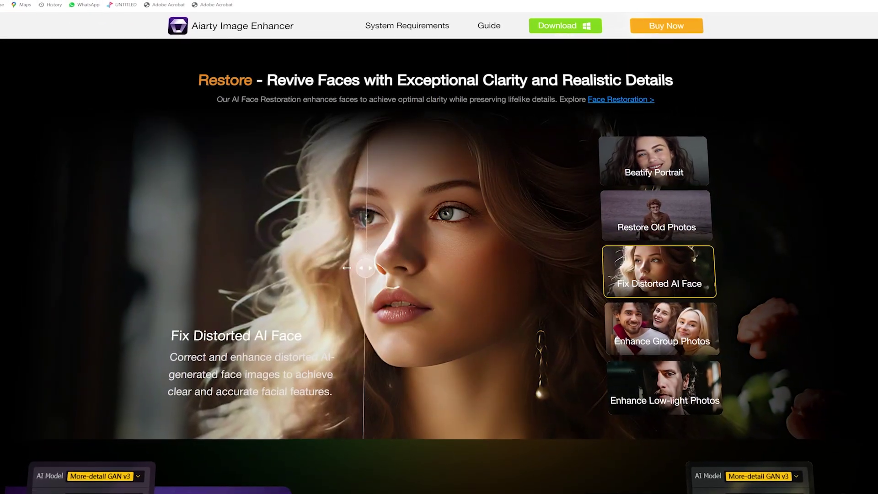
{"action": "left_click_drag", "start_coordinate": [468, 262], "coordinate": [240, 239]}
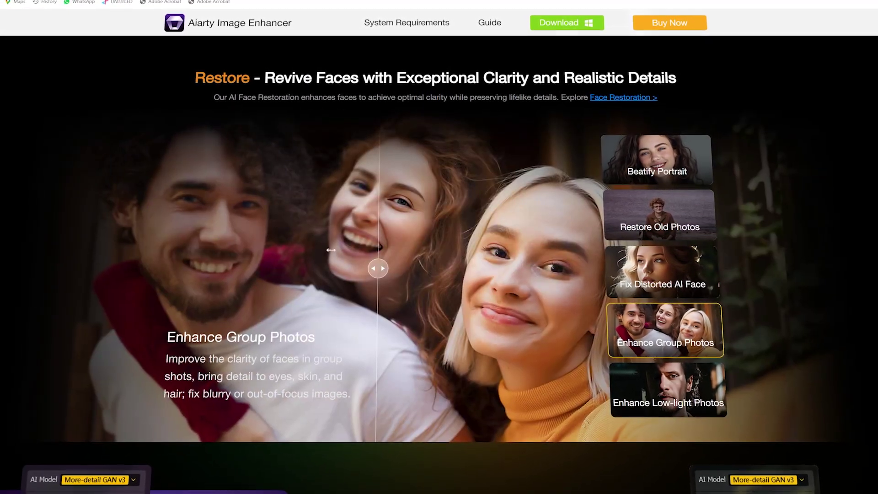
{"action": "left_click_drag", "start_coordinate": [378, 268], "coordinate": [116, 264]}
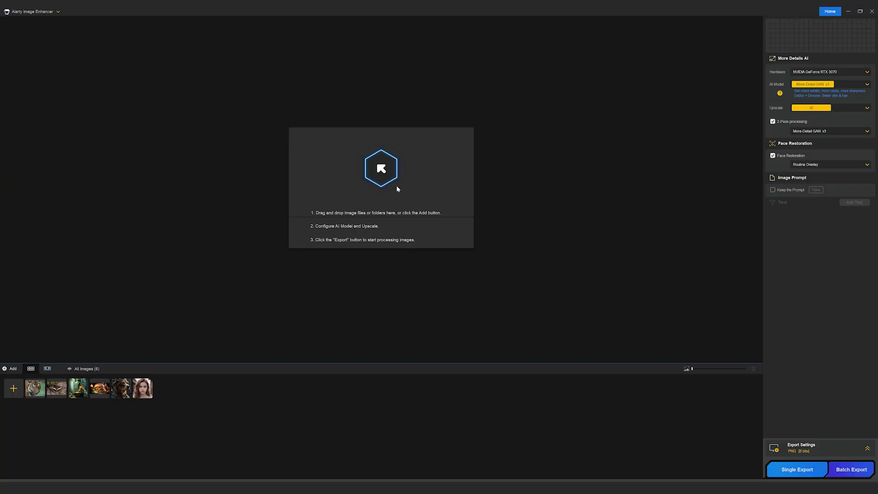
Load Fruits, Animal, Landscape and Forest Girl Face from the Sample folder into the enhancer
{"action": "left_click", "coordinate": [380, 176]}
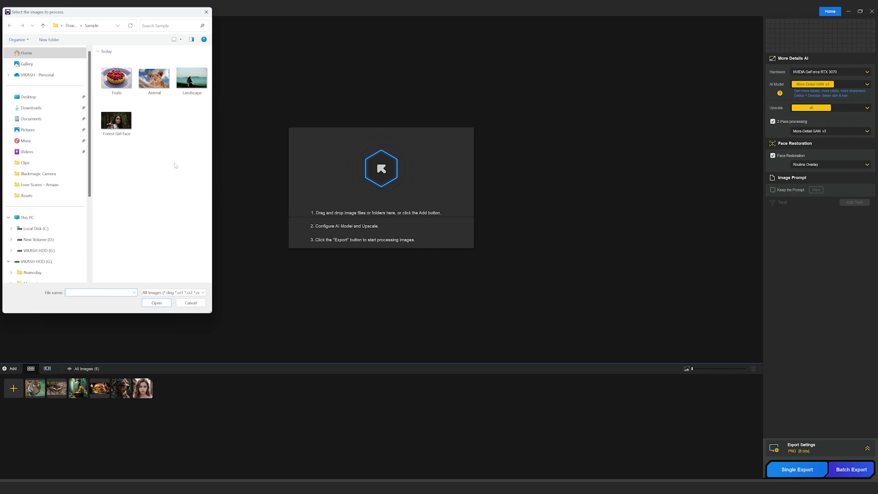
{"action": "left_click_drag", "start_coordinate": [167, 162], "coordinate": [187, 84]}
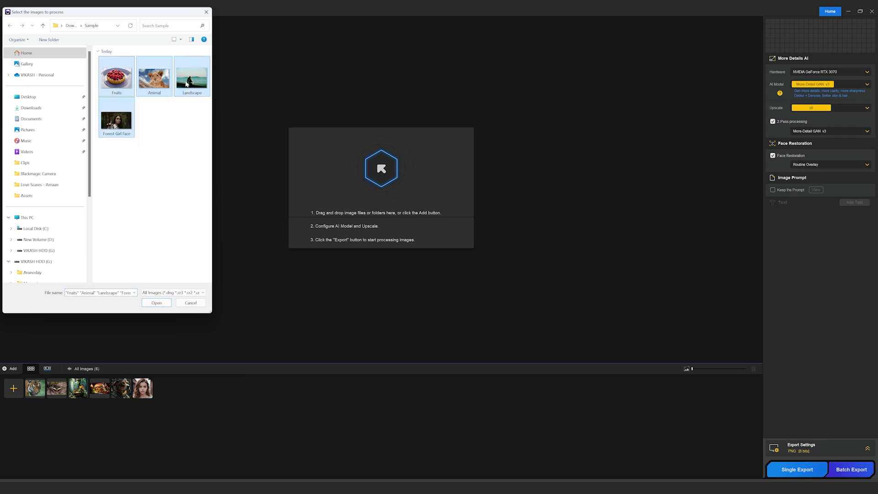
{"action": "left_click", "coordinate": [163, 303]}
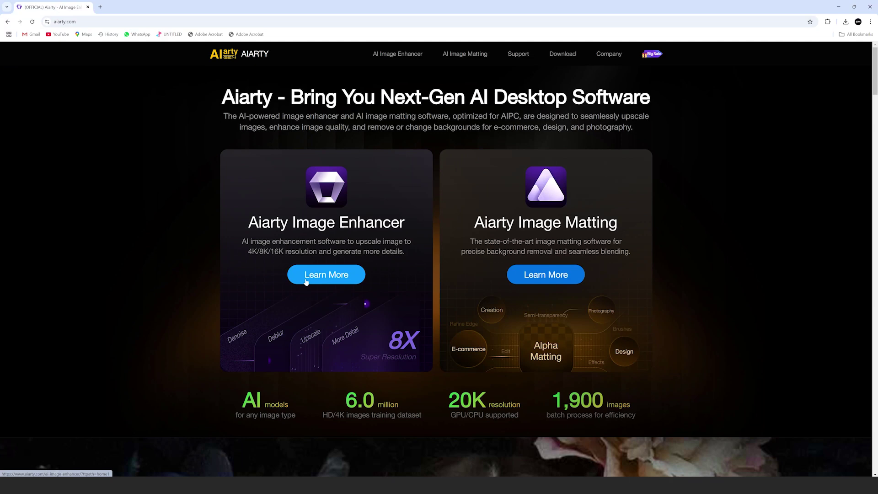
Go to the Aiarty Image Enhancer product page from the homepage
{"action": "left_click", "coordinate": [321, 275]}
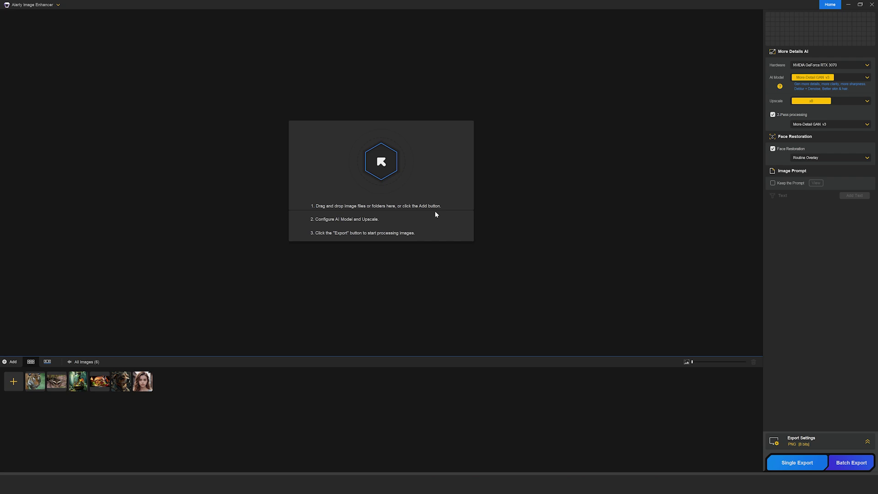
Add all four sample images, bringing All Images to 10 with Animal.jpg in before/after view
{"action": "left_click", "coordinate": [381, 171]}
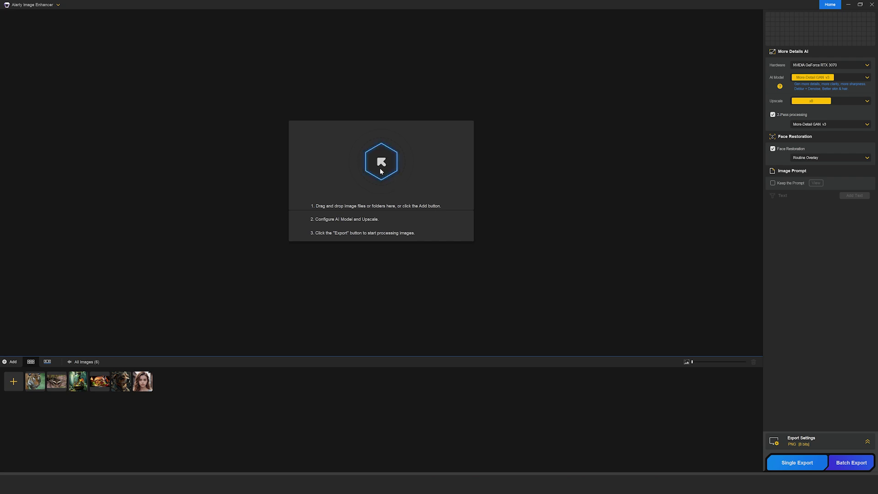
{"action": "left_click_drag", "start_coordinate": [122, 152], "coordinate": [187, 57]}
{"action": "left_click", "coordinate": [158, 296]}
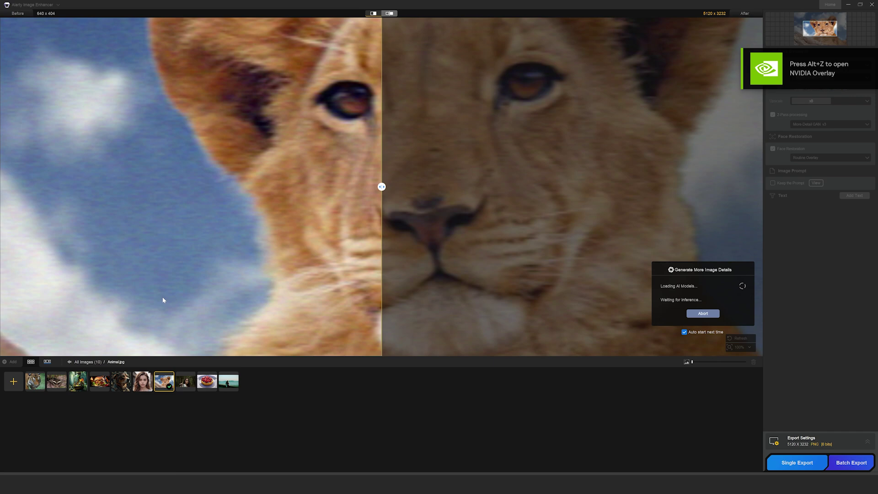
Zoom into the 5120 x 3232 lion result side by side, pan to its ear, then slide the split divider
{"action": "scroll", "coordinate": [436, 199], "scroll_direction": "down", "scroll_amount": 5}
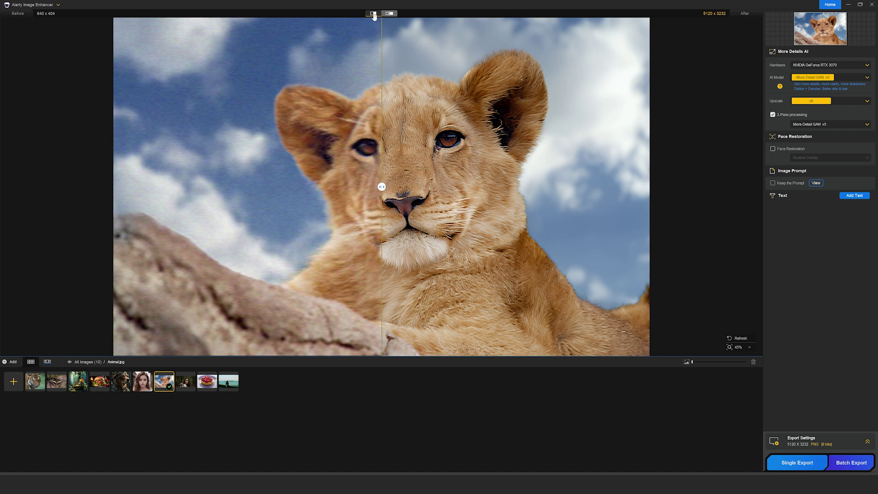
{"action": "left_click", "coordinate": [389, 13]}
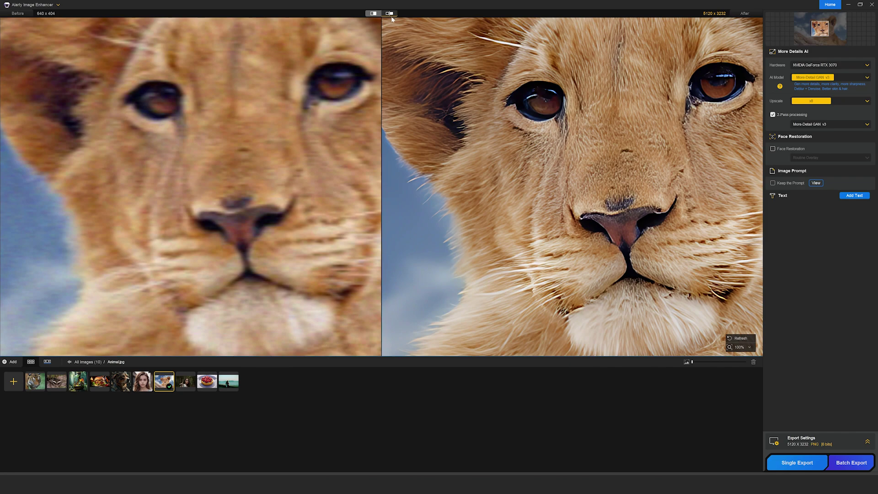
{"action": "scroll", "coordinate": [451, 146], "scroll_direction": "down", "scroll_amount": 2}
{"action": "scroll", "coordinate": [238, 163], "scroll_direction": "up", "scroll_amount": 2}
{"action": "left_click_drag", "start_coordinate": [237, 164], "coordinate": [158, 206]}
{"action": "left_click", "coordinate": [373, 13]}
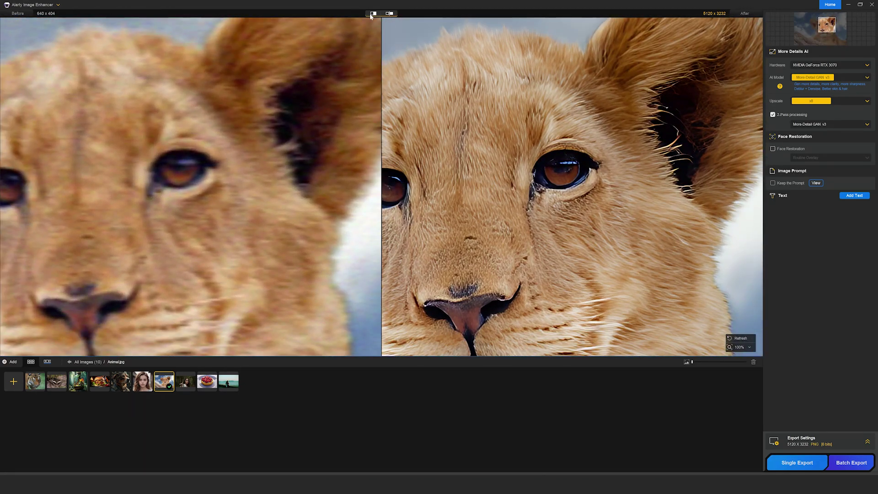
{"action": "left_click_drag", "start_coordinate": [382, 187], "coordinate": [354, 187]}
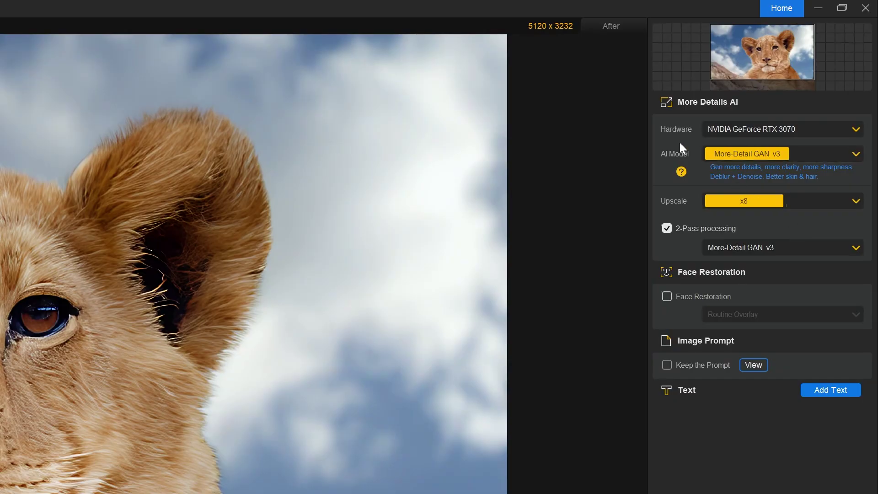
{"action": "left_click", "coordinate": [766, 128]}
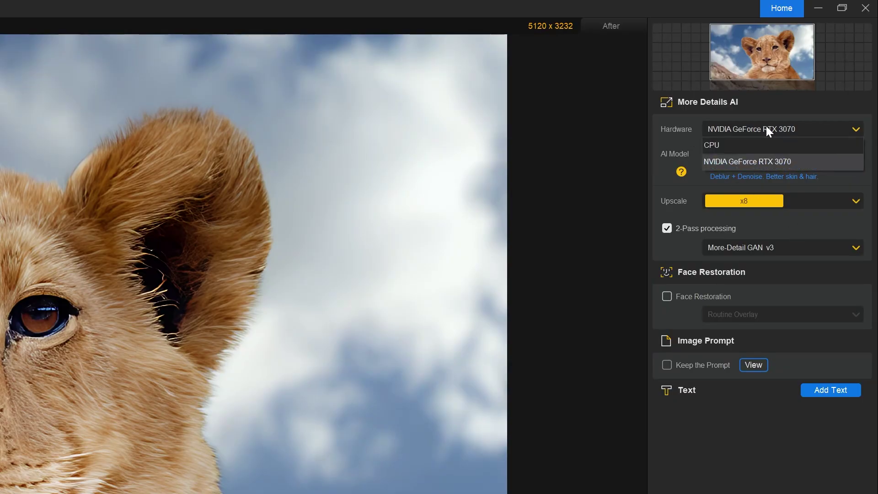
{"action": "left_click", "coordinate": [735, 162]}
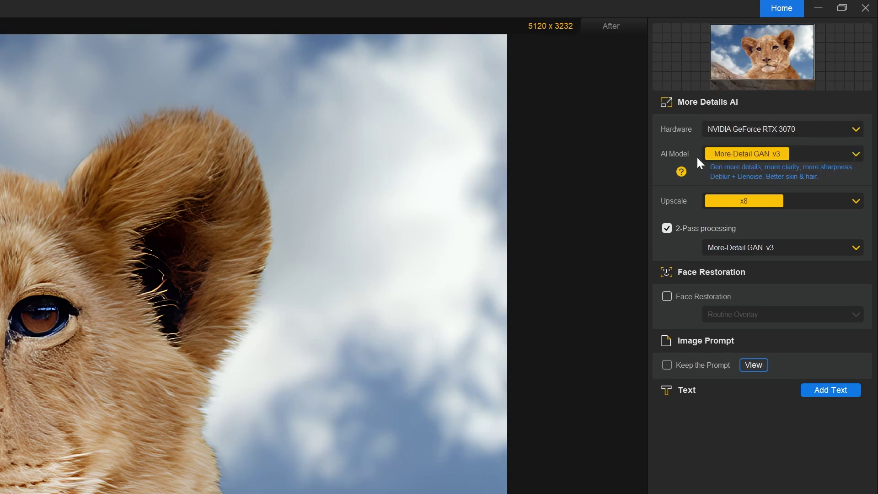
{"action": "left_click", "coordinate": [833, 155]}
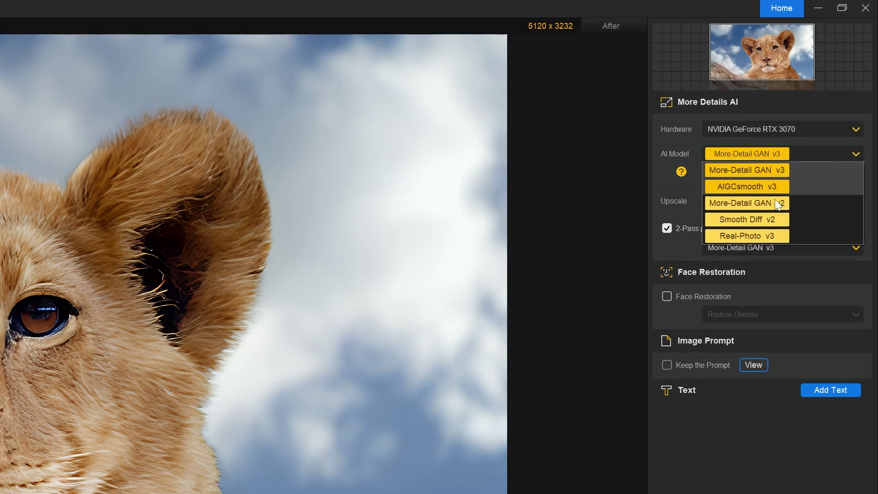
{"action": "left_click", "coordinate": [791, 152]}
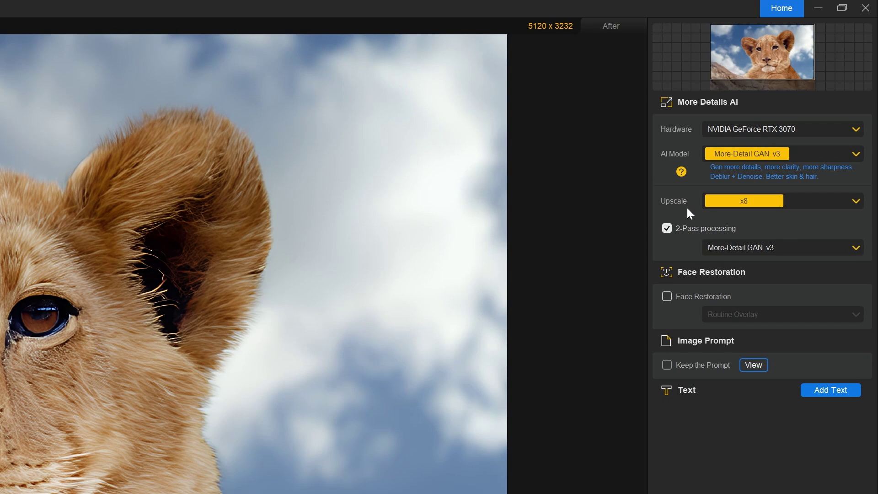
{"action": "left_click", "coordinate": [817, 203]}
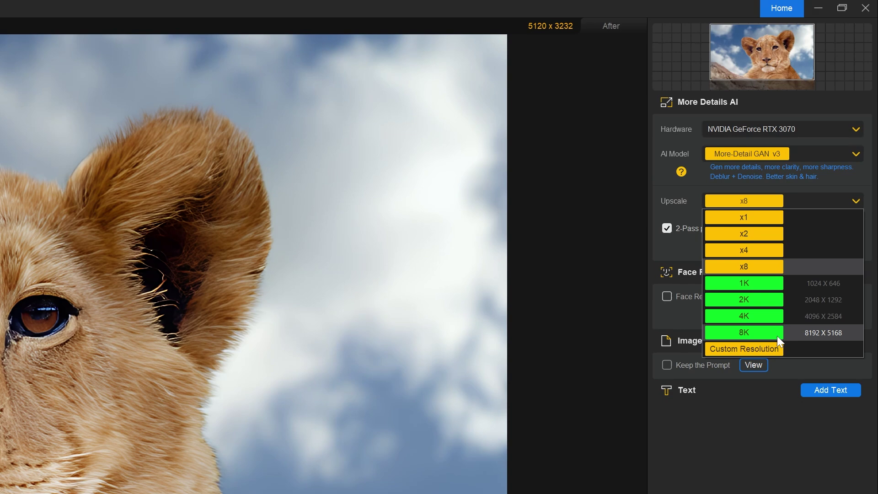
{"action": "left_click", "coordinate": [800, 200]}
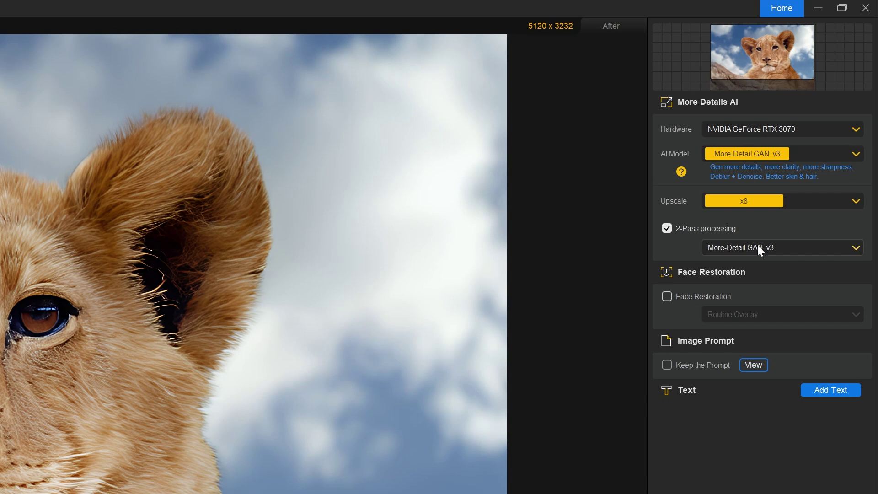
{"action": "left_click", "coordinate": [780, 248]}
{"action": "left_click", "coordinate": [780, 248]}
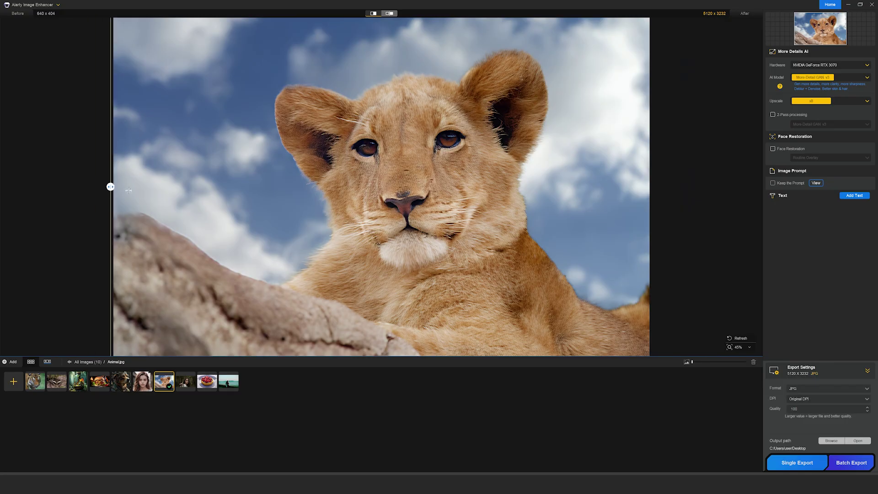
Slide the before/after divider on the lion cub and Forest Girl Face, ending on the lion's face at 100%
{"action": "mouse_move", "coordinate": [102, 193]}
{"action": "left_mouse_down"}
{"action": "mouse_move", "coordinate": [661, 192]}
{"action": "mouse_move", "coordinate": [114, 192]}
{"action": "left_mouse_up"}
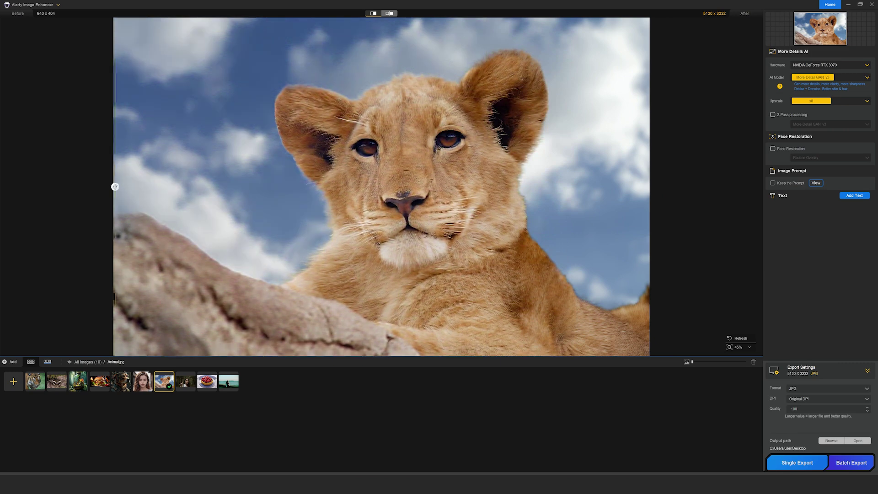
{"action": "left_click", "coordinate": [187, 376]}
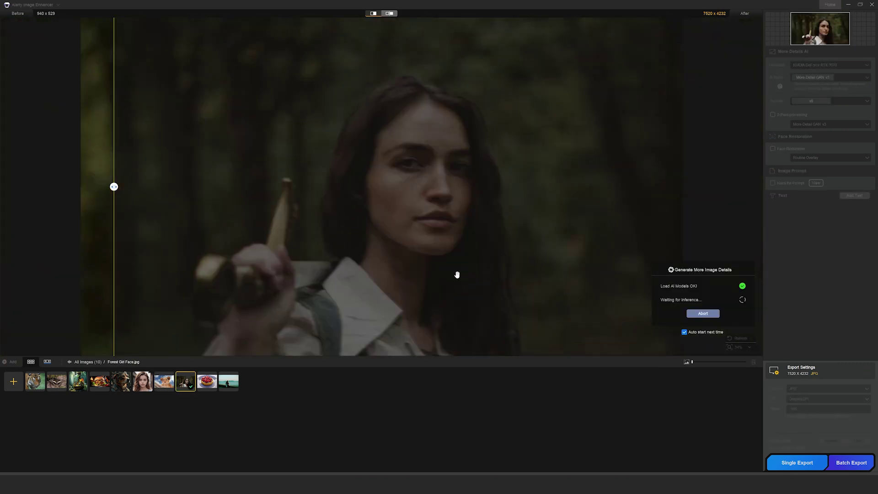
{"action": "left_click_drag", "start_coordinate": [115, 187], "coordinate": [243, 187]}
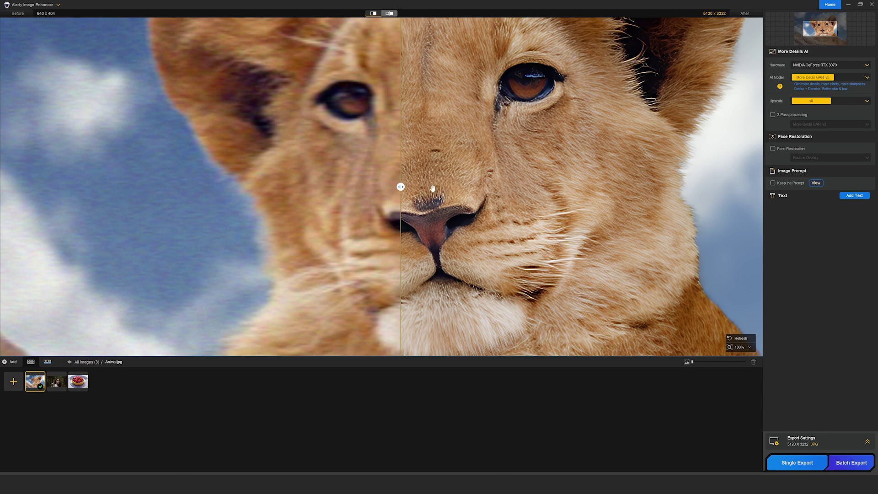
{"action": "mouse_move", "coordinate": [400, 186]}
{"action": "left_mouse_down"}
{"action": "mouse_move", "coordinate": [238, 186]}
{"action": "mouse_move", "coordinate": [592, 186]}
{"action": "mouse_move", "coordinate": [402, 181]}
{"action": "left_mouse_up"}
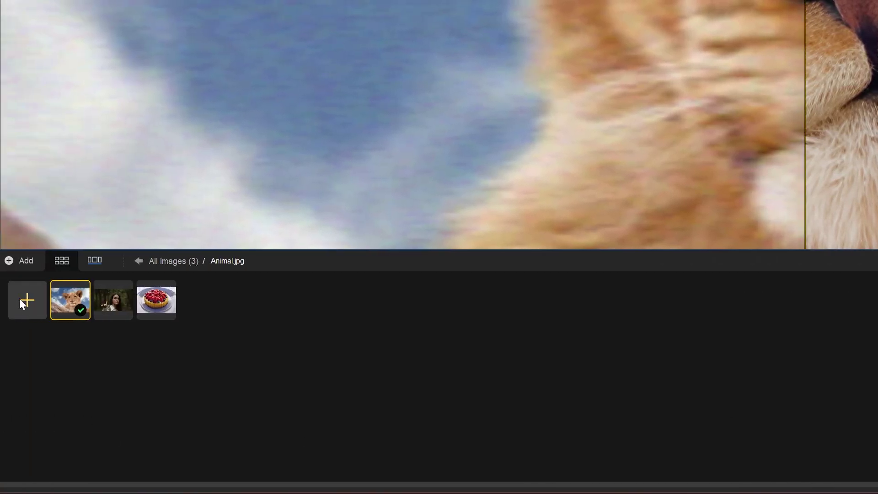
{"action": "left_click", "coordinate": [26, 304]}
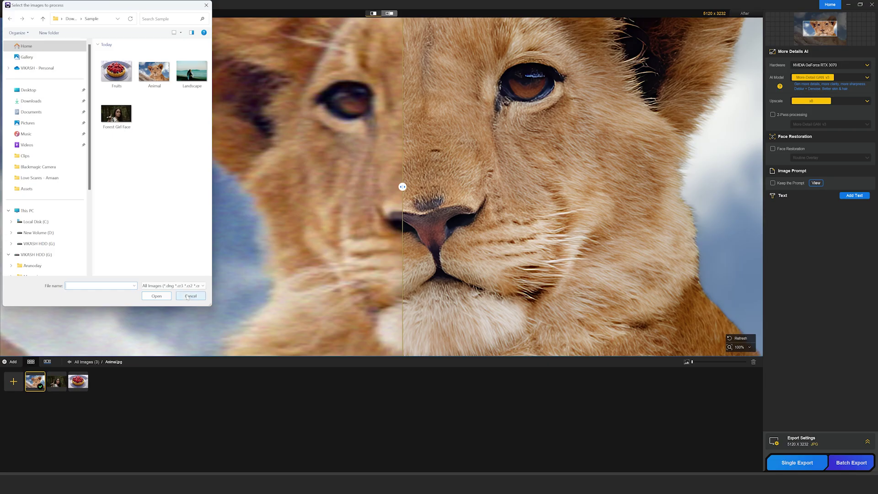
{"action": "left_click", "coordinate": [186, 295]}
{"action": "left_click", "coordinate": [61, 386]}
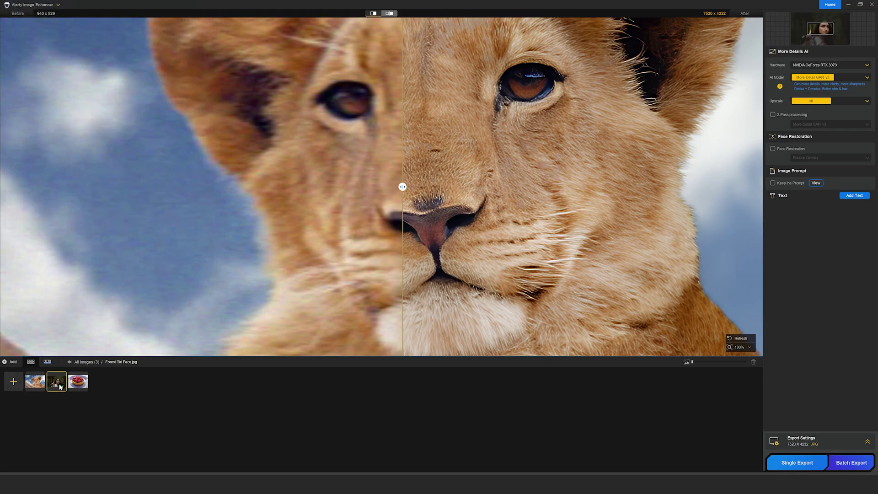
{"action": "left_click", "coordinate": [77, 384]}
{"action": "left_click", "coordinate": [40, 384]}
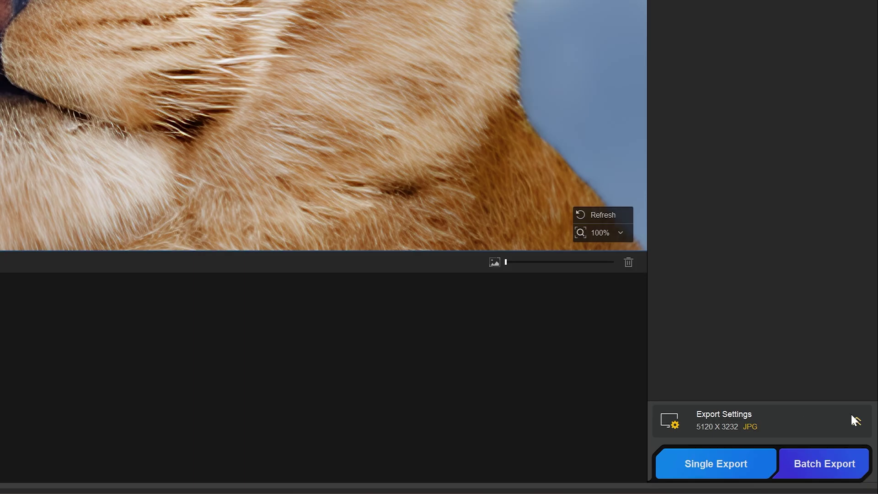
Expand Export Settings and keep JPG format with Original DPI
{"action": "left_click", "coordinate": [854, 421]}
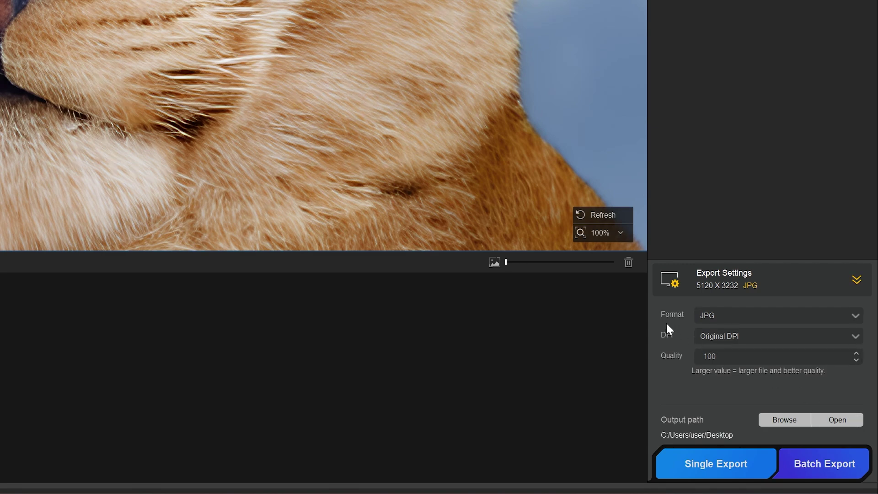
{"action": "left_click", "coordinate": [725, 316]}
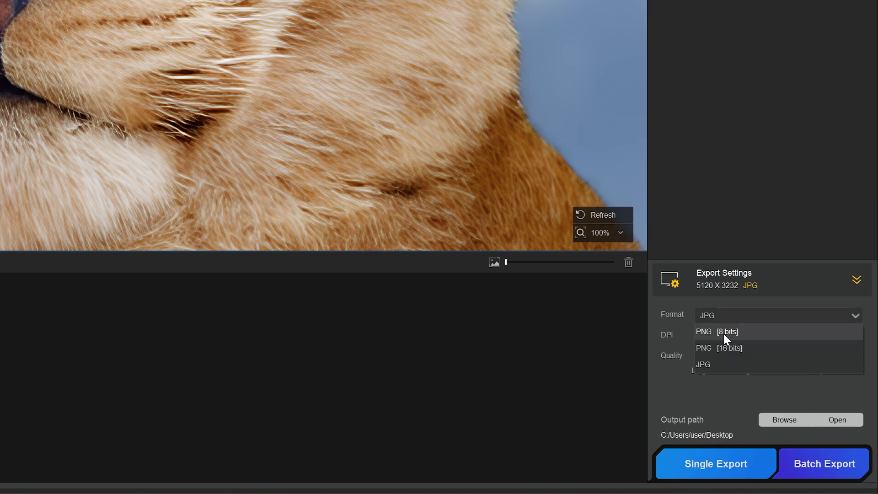
{"action": "left_click", "coordinate": [722, 364]}
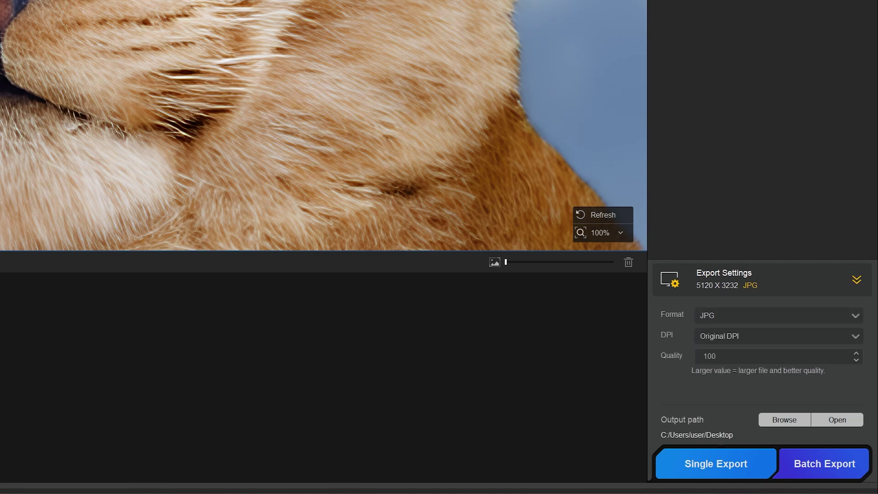
{"action": "left_click", "coordinate": [744, 336]}
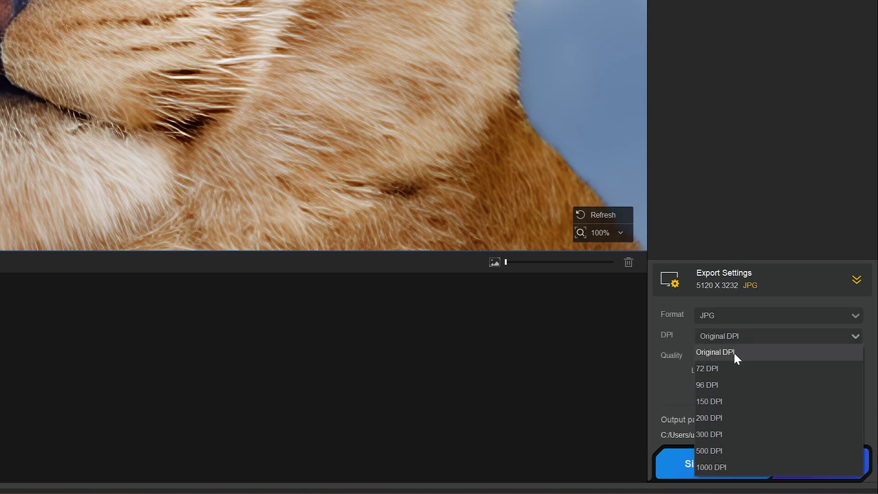
{"action": "left_click", "coordinate": [753, 354]}
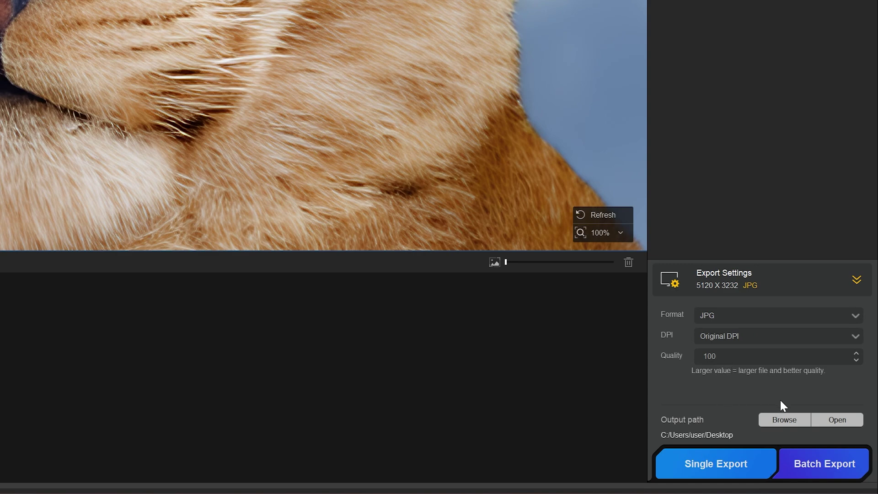
Switch the output path to Pictures and batch export all three enhanced images
{"action": "left_click", "coordinate": [775, 422]}
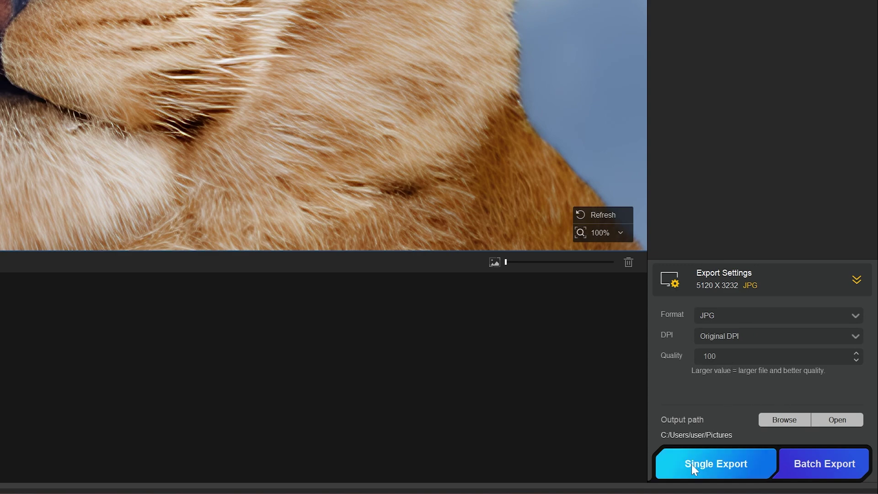
{"action": "left_click", "coordinate": [823, 461]}
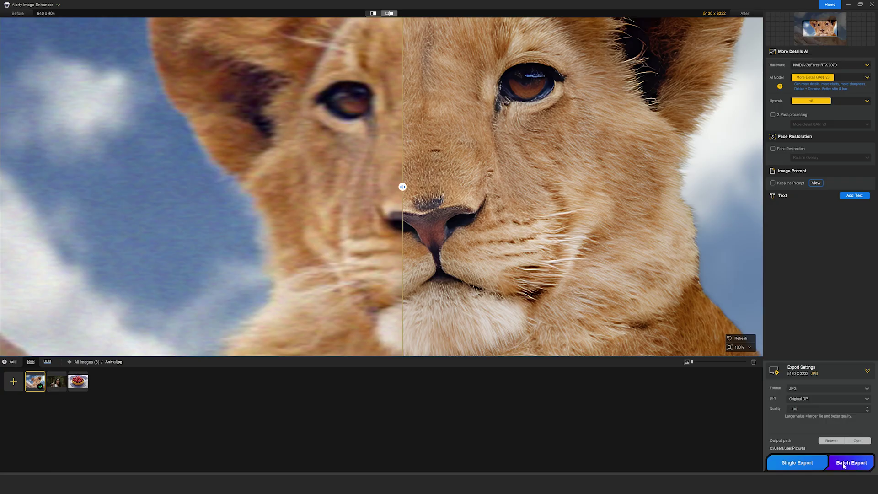